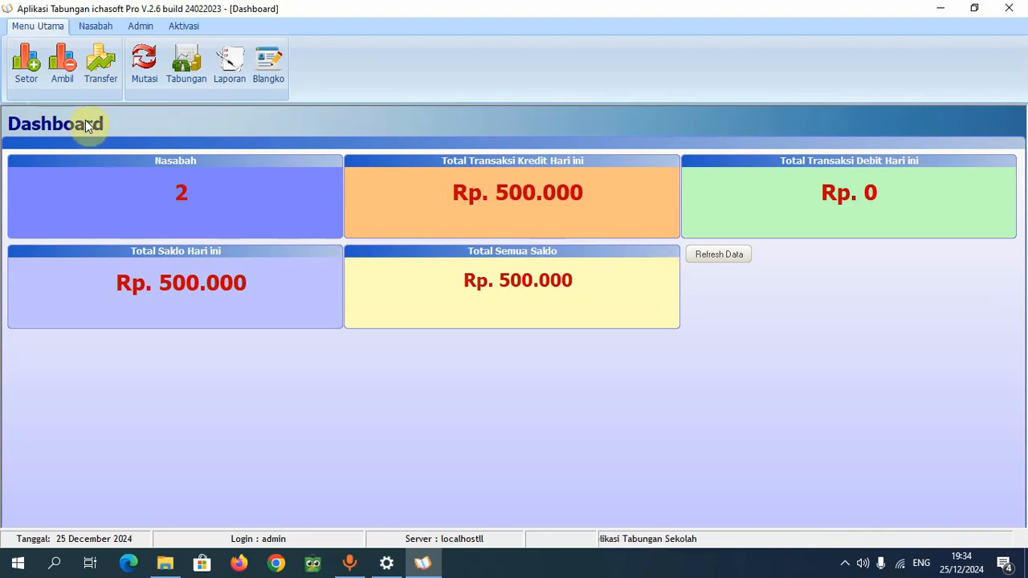
- Open the database backup form and enable Auto Backup
click(144, 28)
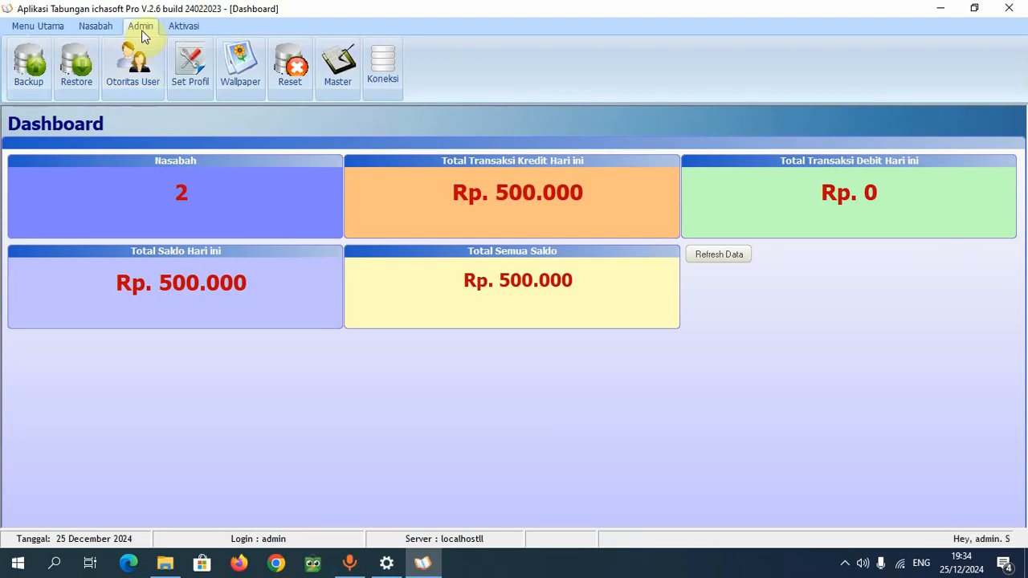
click(28, 60)
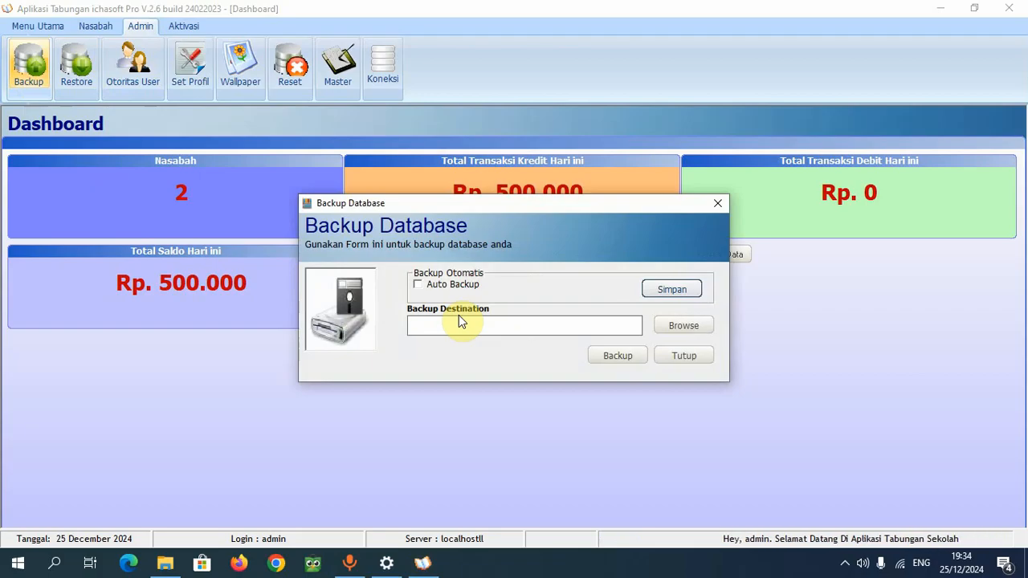
click(418, 285)
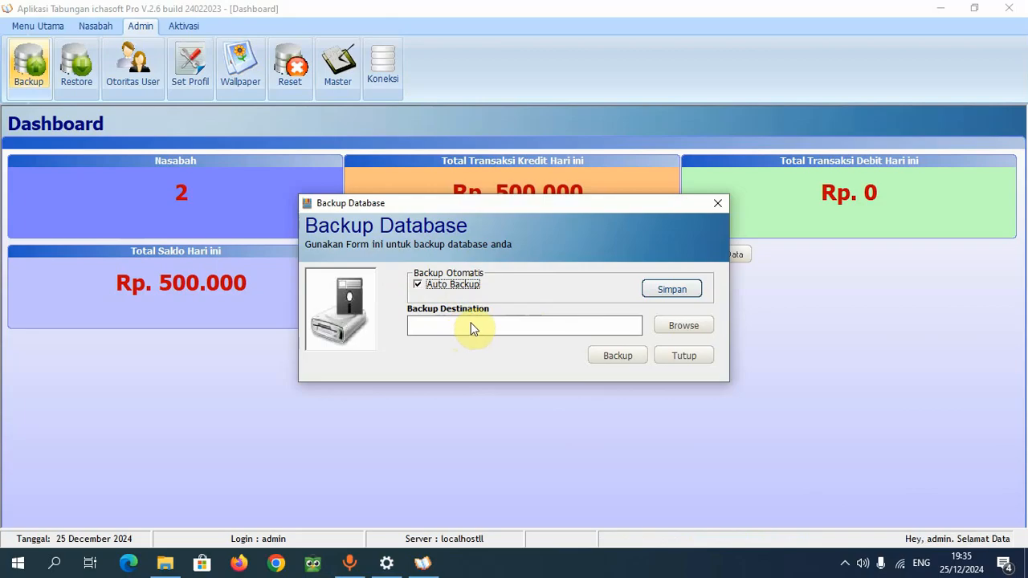
- Try to back up the database with D:\new folder as the backup destination
click(696, 325)
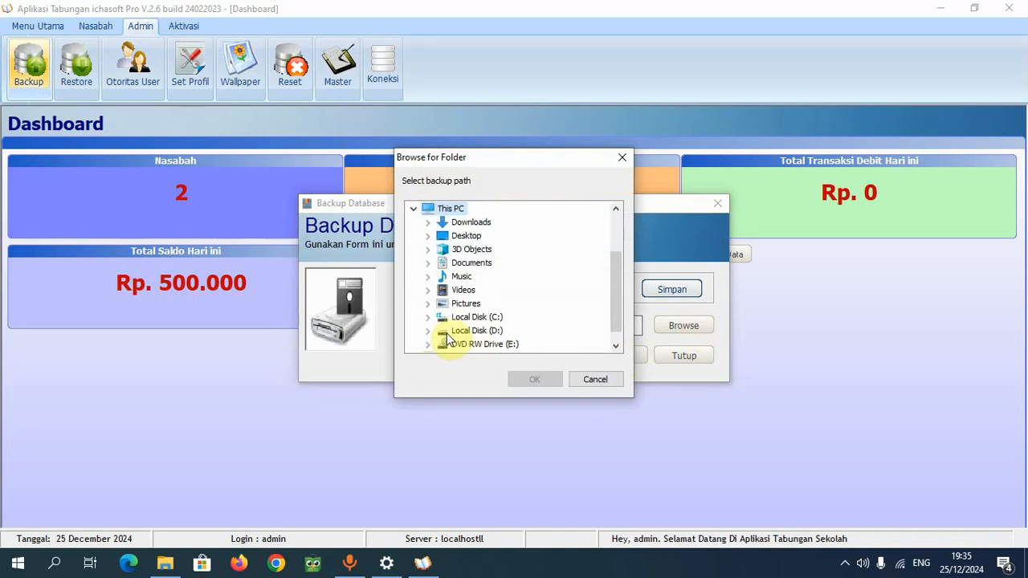
drag(620, 304, 619, 314)
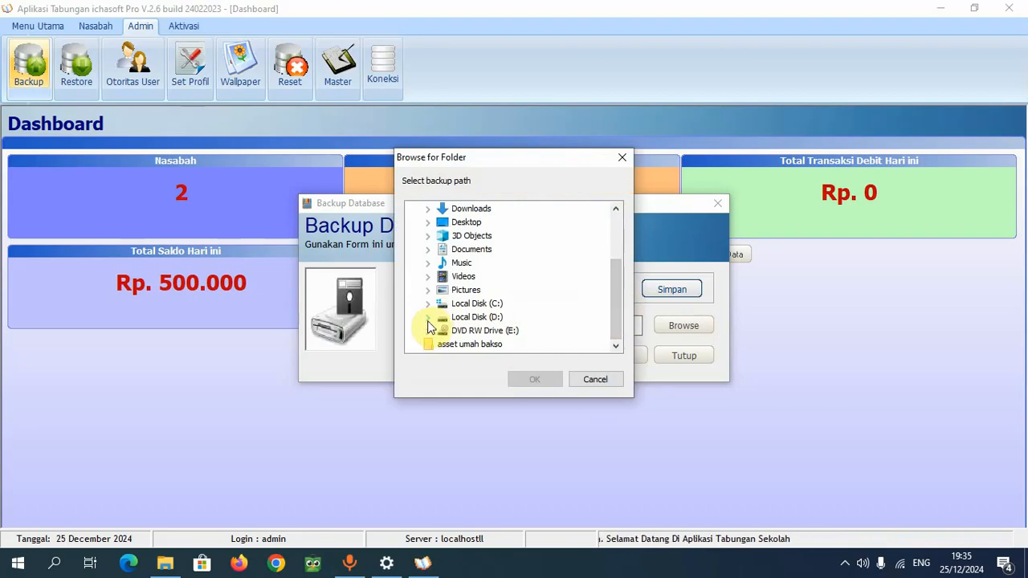
drag(514, 164, 603, 257)
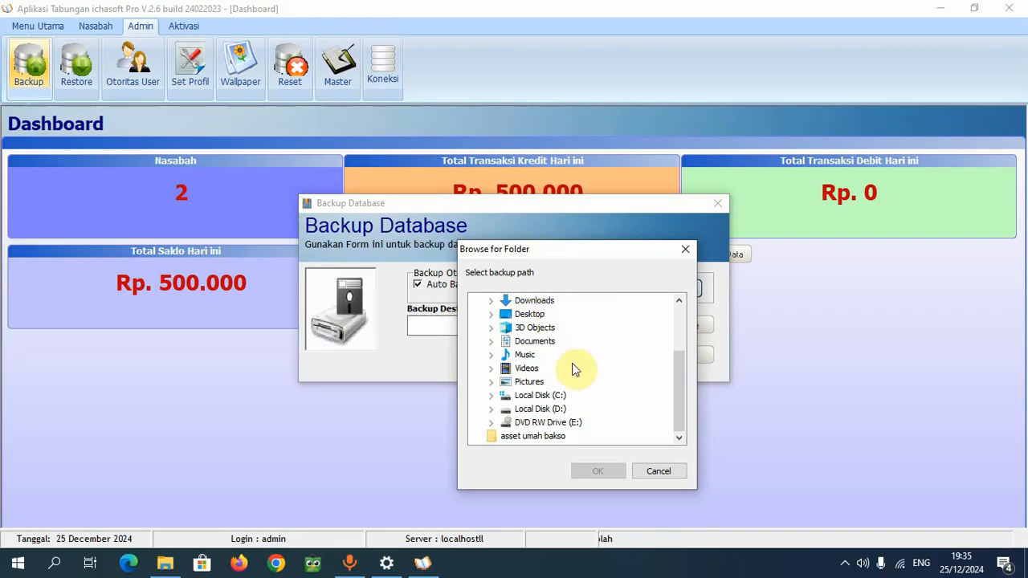
click(492, 411)
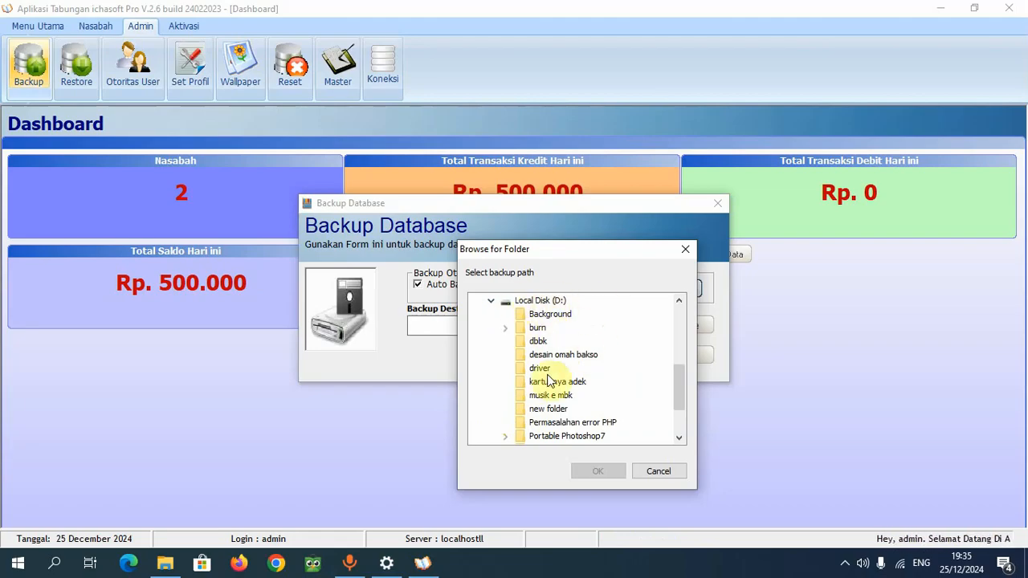
scroll(675, 402, down, 1)
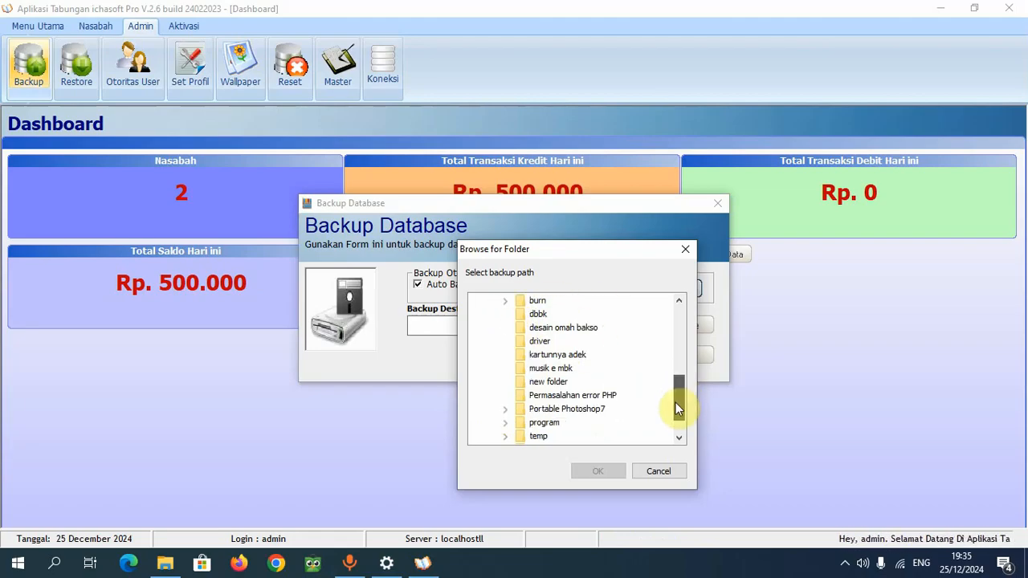
click(551, 383)
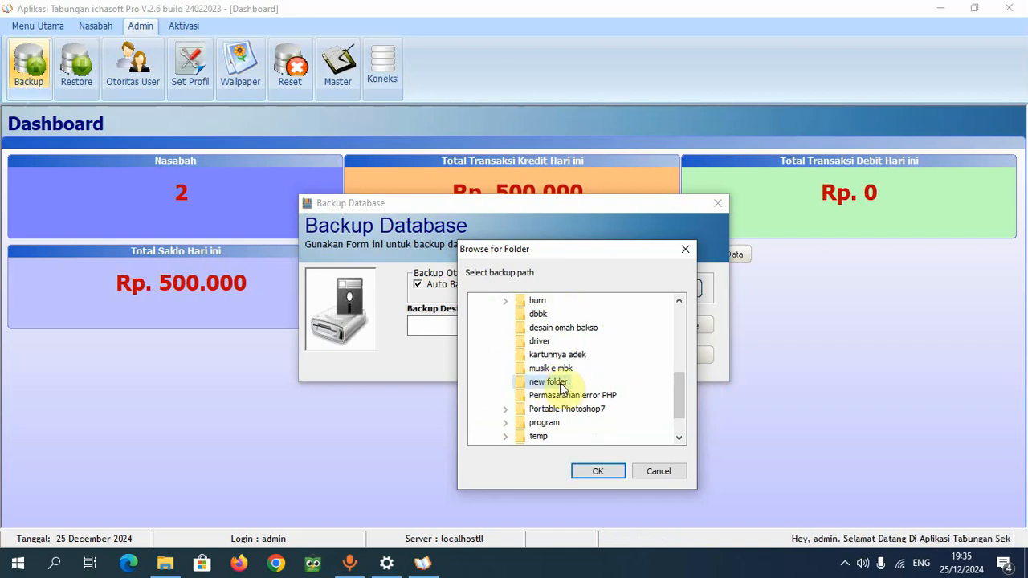
click(595, 474)
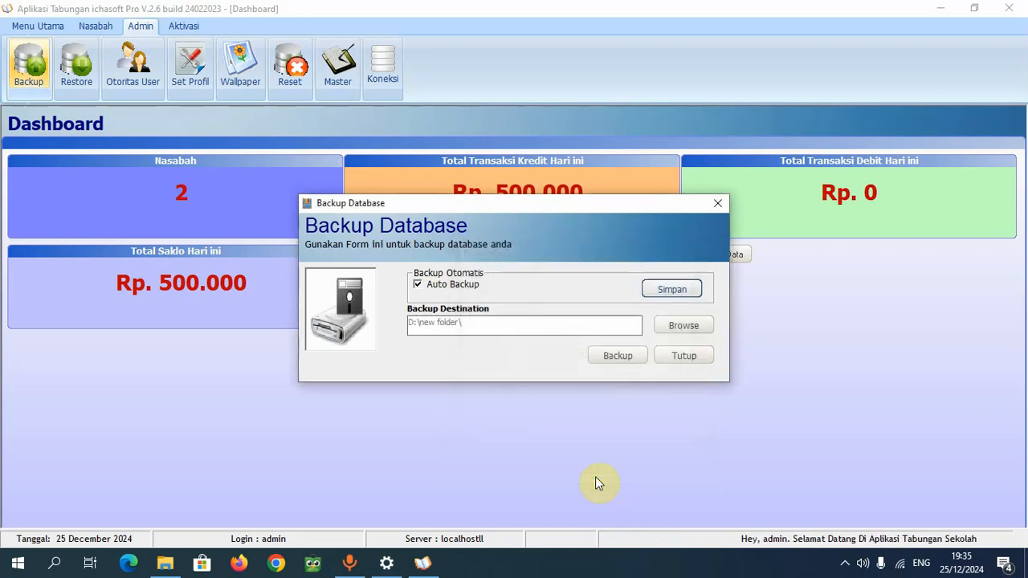
click(625, 359)
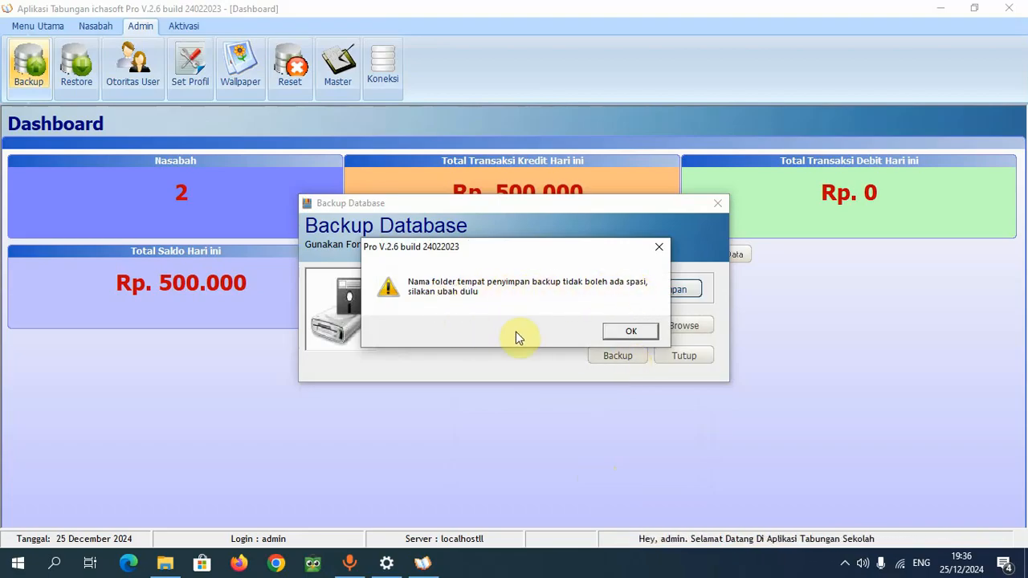
click(626, 332)
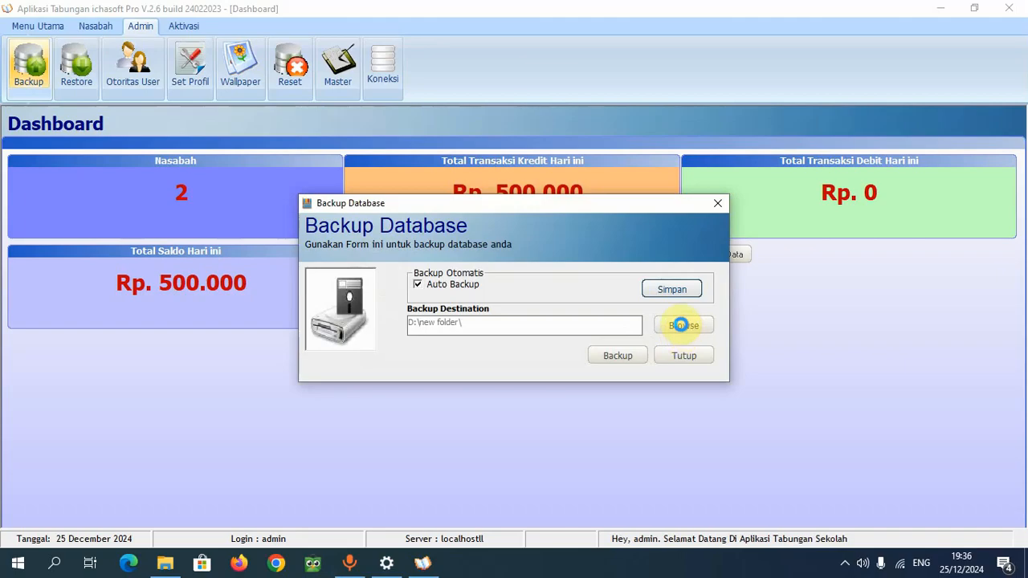
- Set the backup destination to the burn folder on Local Disk (D:) and back up the database
click(681, 324)
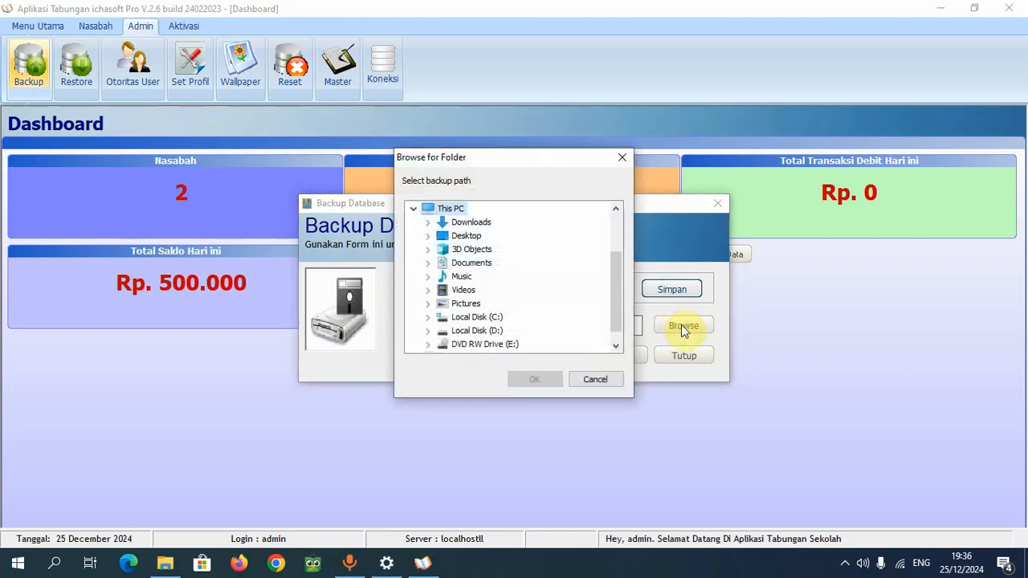
click(430, 331)
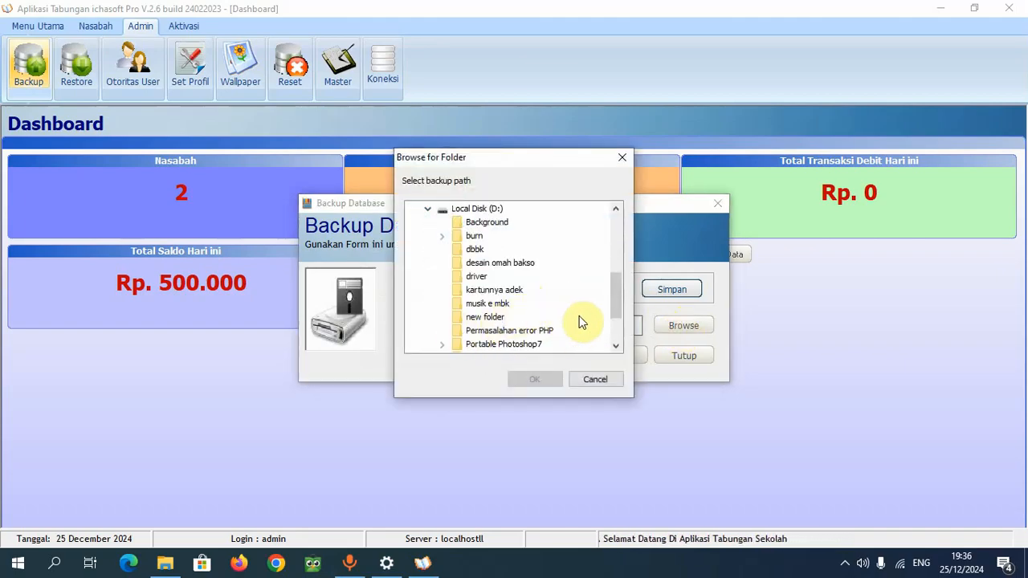
drag(619, 292, 620, 300)
drag(620, 305, 626, 283)
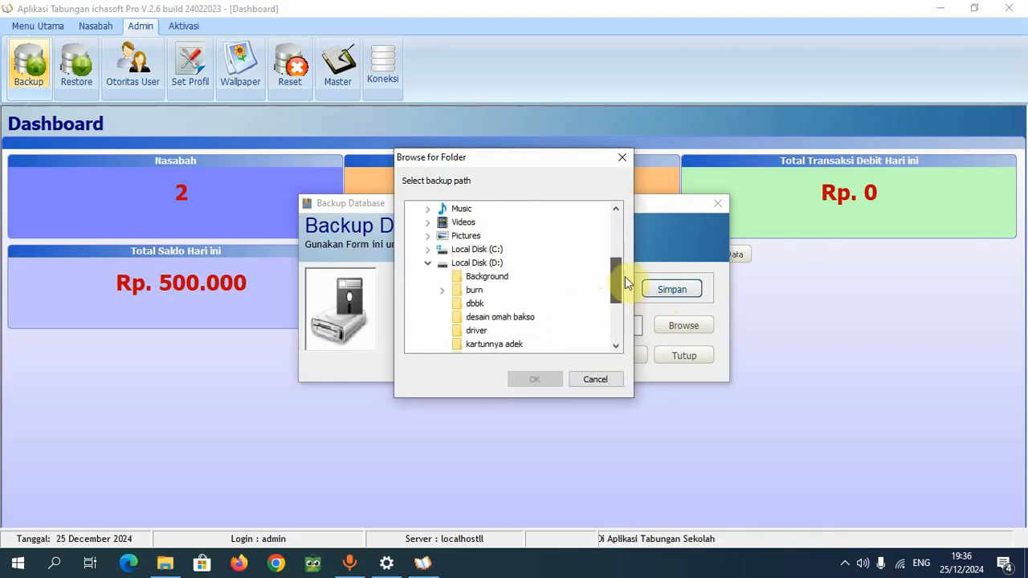
click(473, 292)
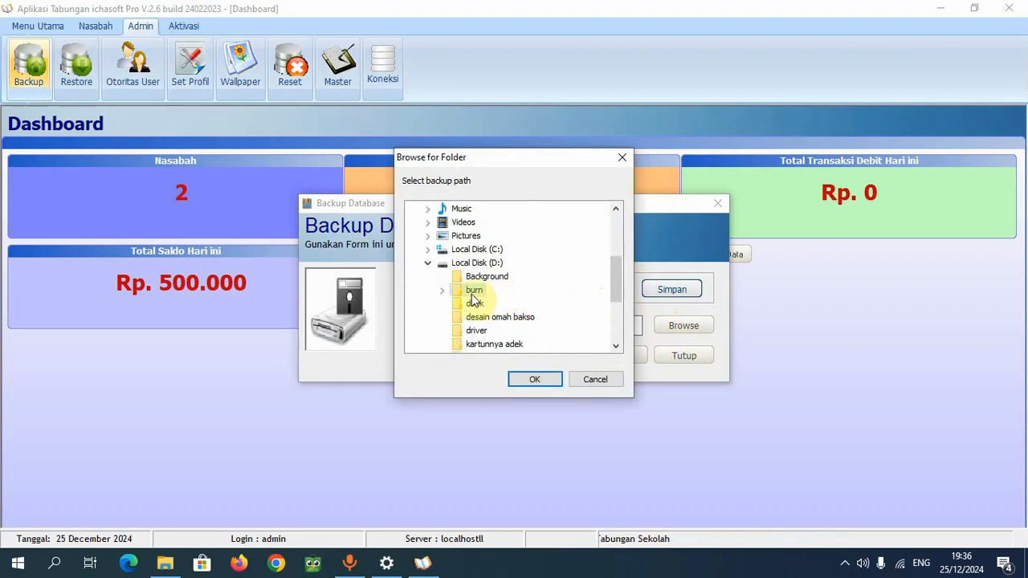
click(548, 381)
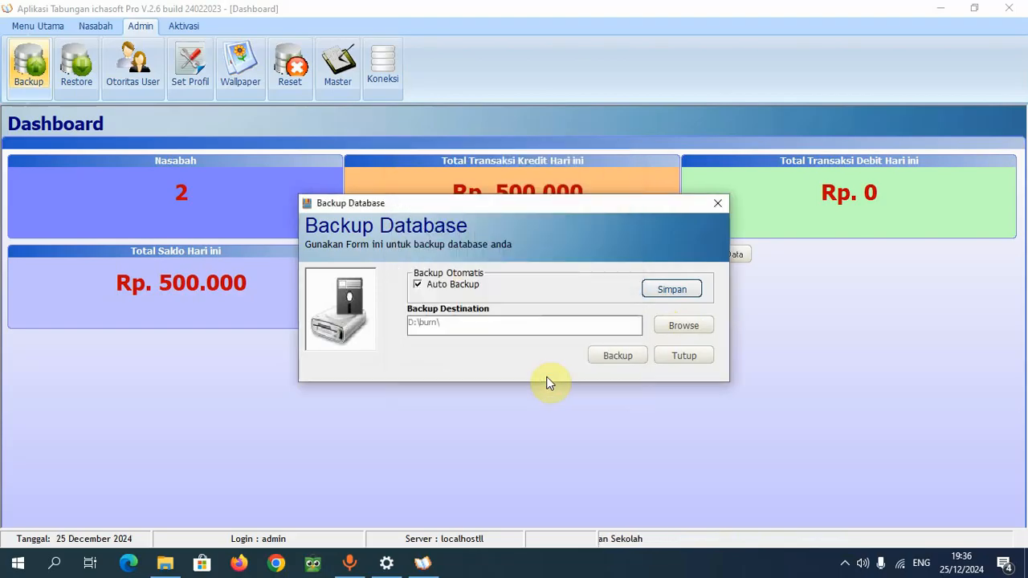
click(613, 356)
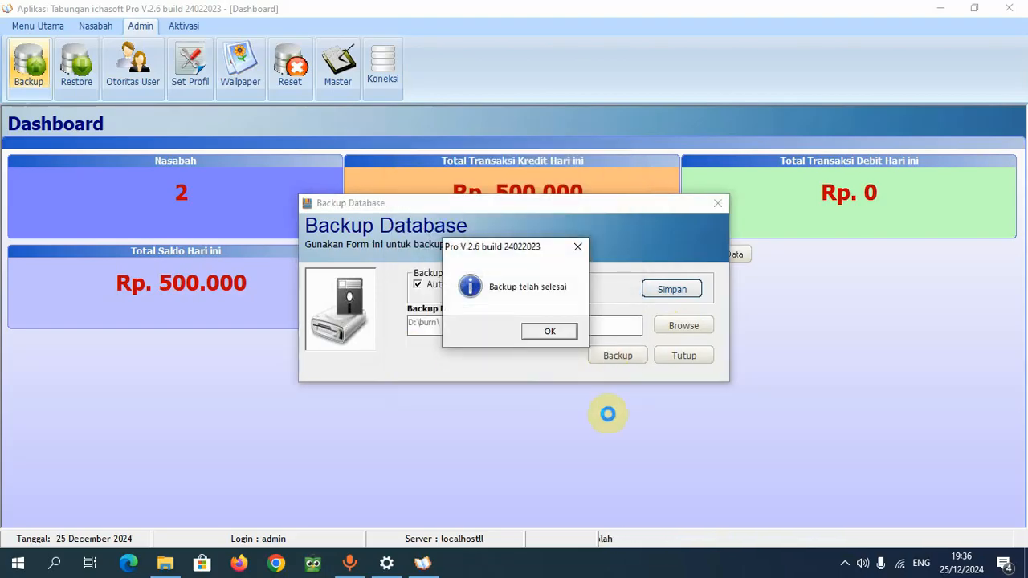
click(544, 329)
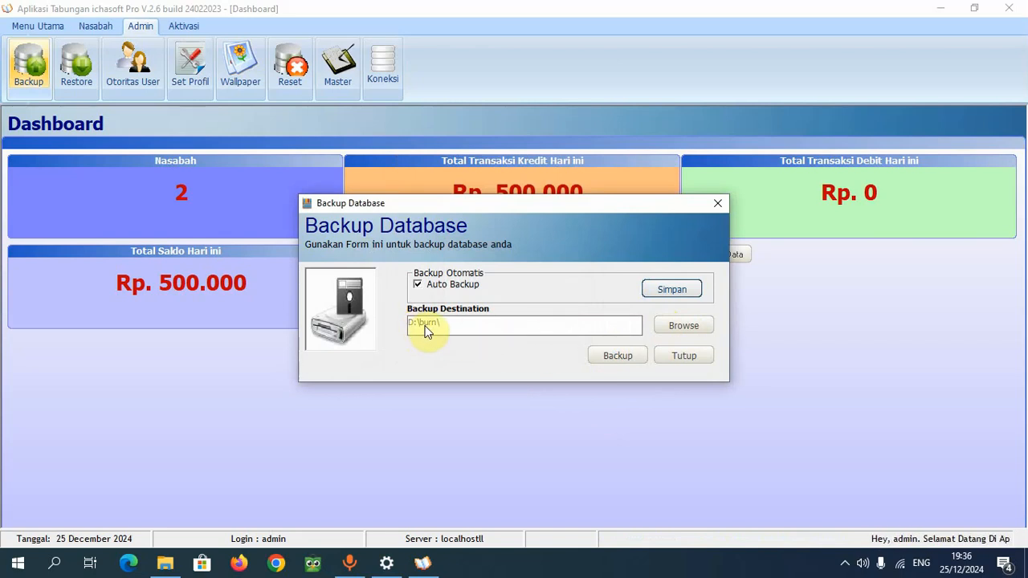
- Switch to File Explorer and examine the contents of the "Backup - 2024.12.25datatabungan" folder in D:\burn
click(165, 563)
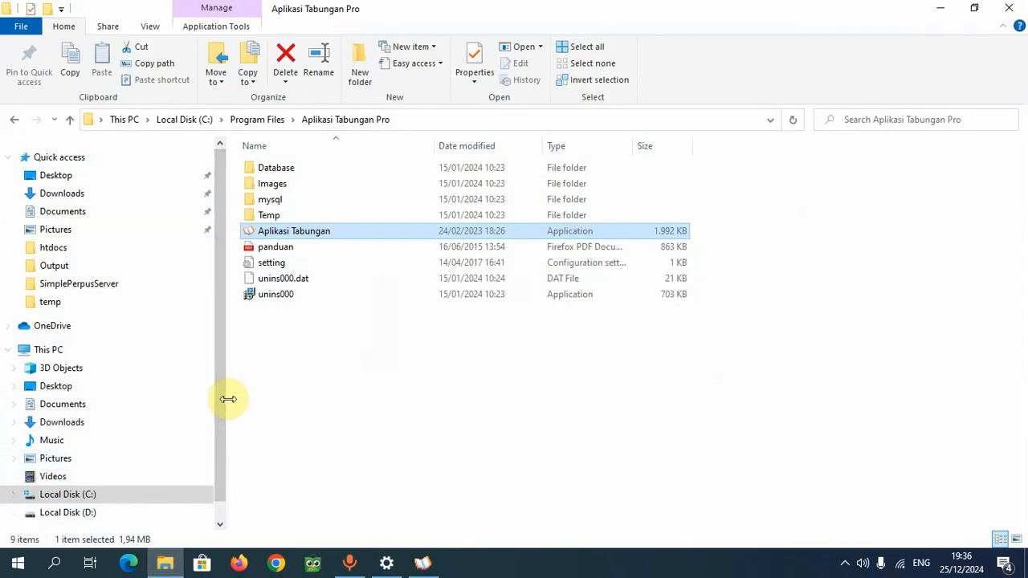
click(67, 512)
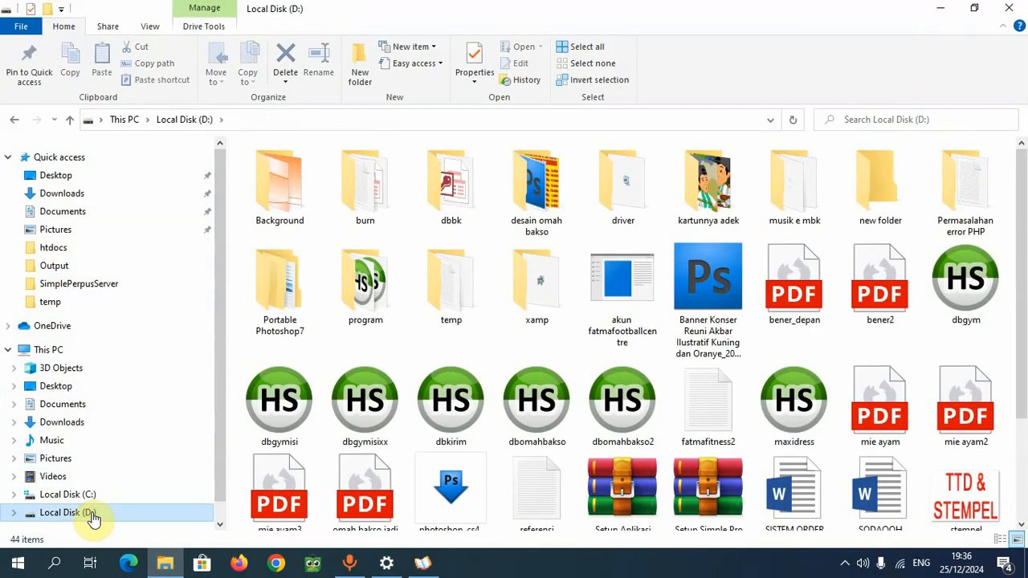
double_click(368, 206)
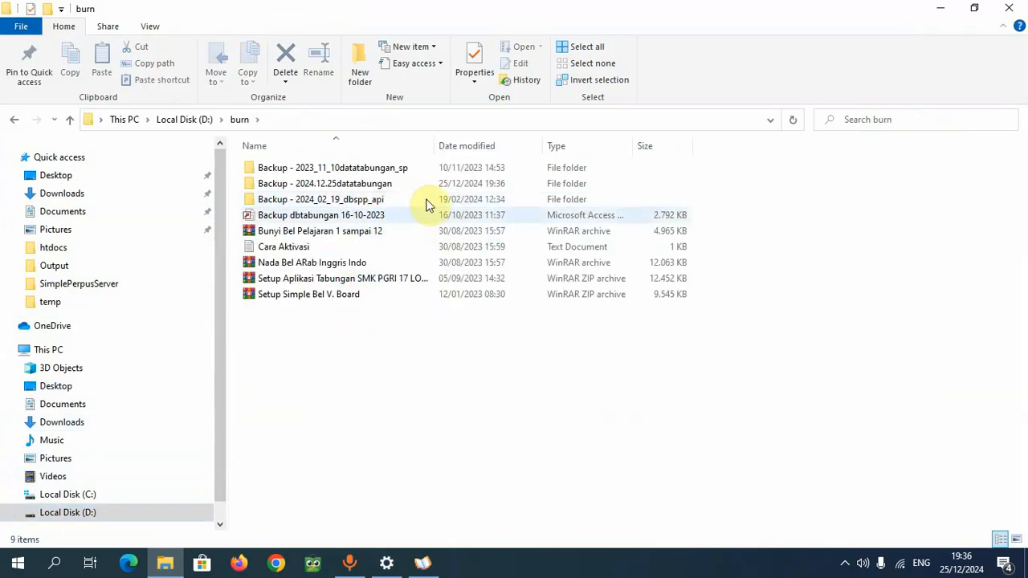
drag(436, 144, 472, 145)
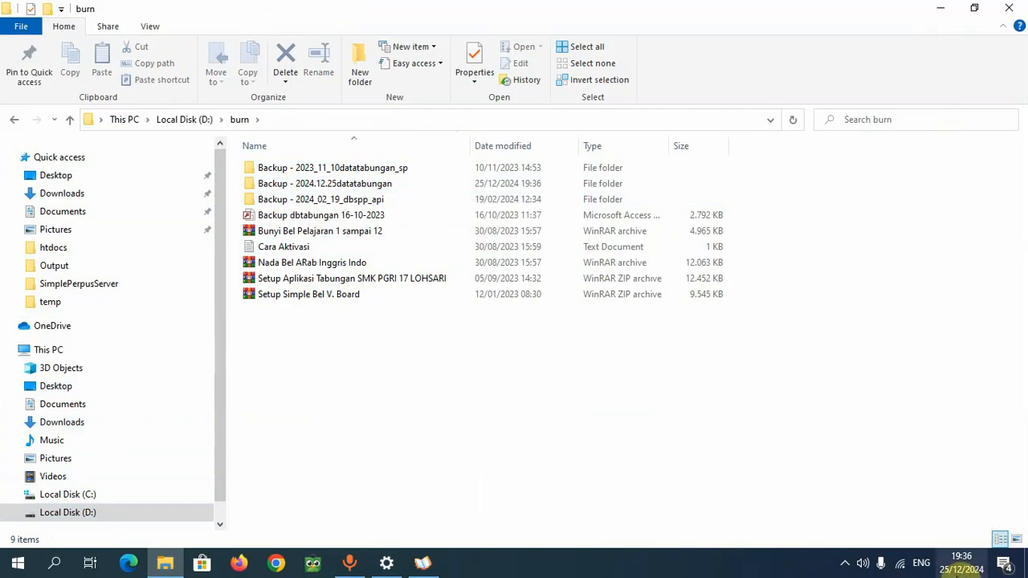
mouse_move(966, 568)
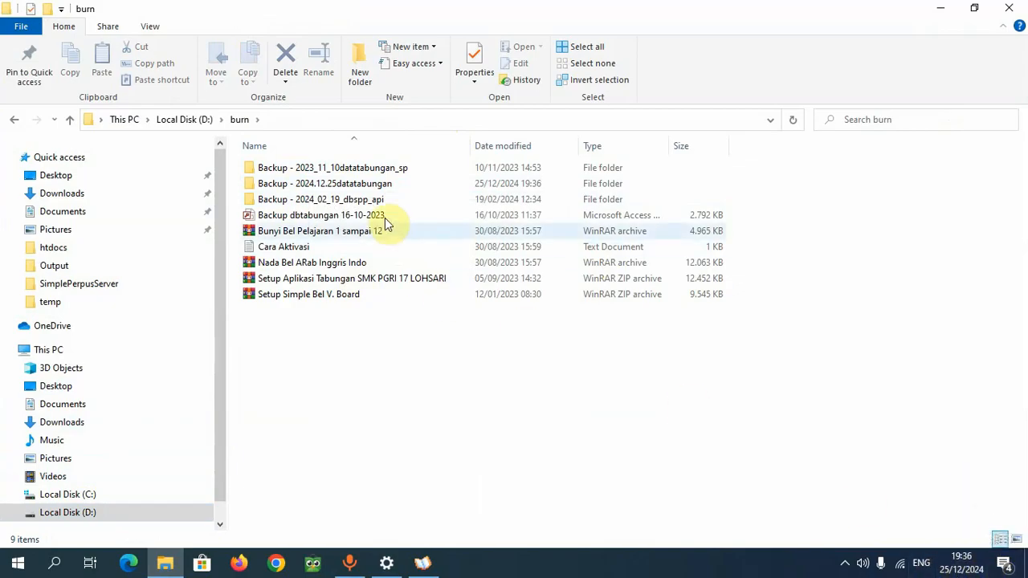
double_click(384, 185)
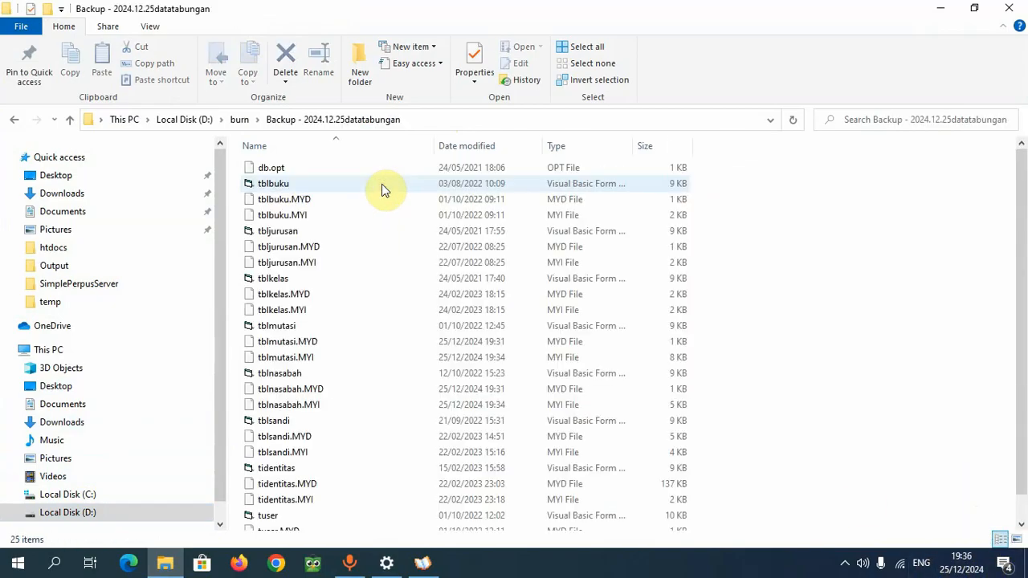
scroll(414, 410, down, 1)
scroll(410, 401, up, 1)
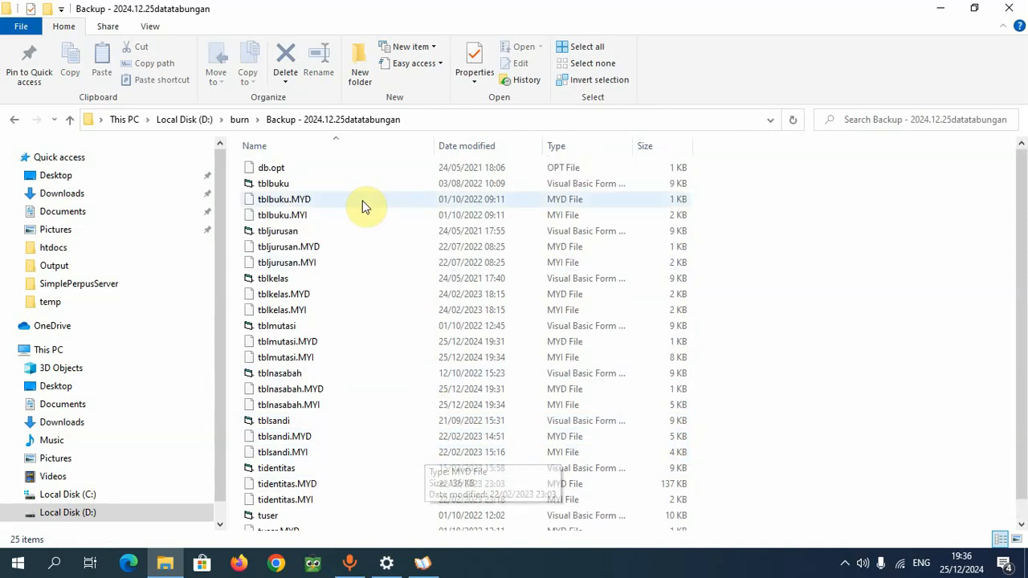
click(12, 122)
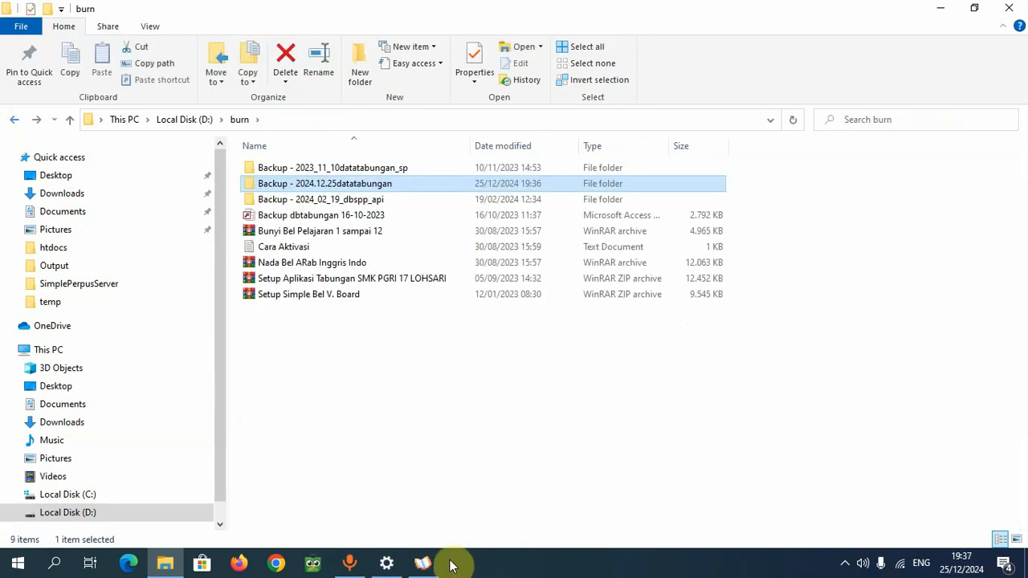
- Switch back to Aplikasi Tabungan and close the Backup Database form
click(422, 563)
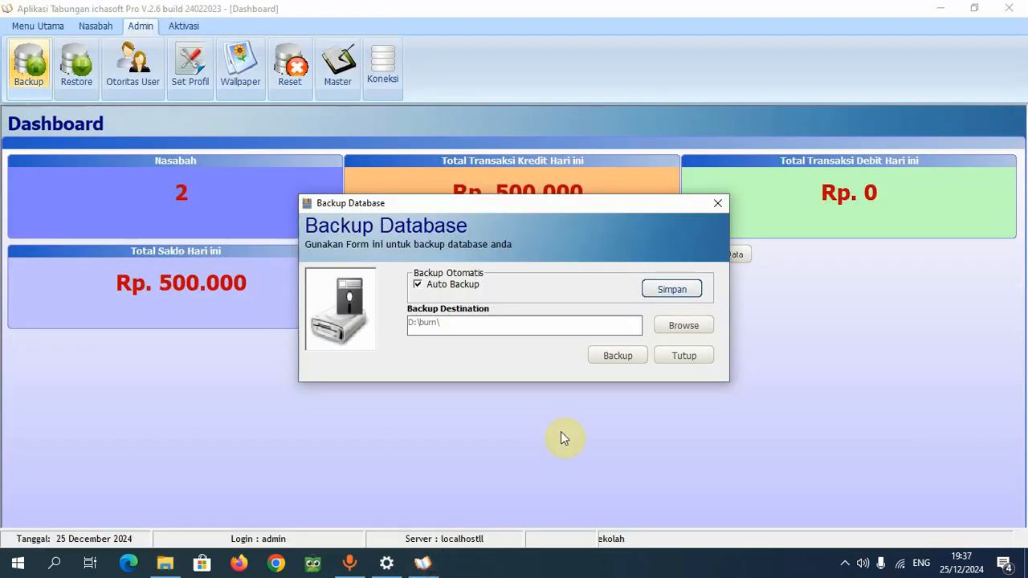
click(717, 203)
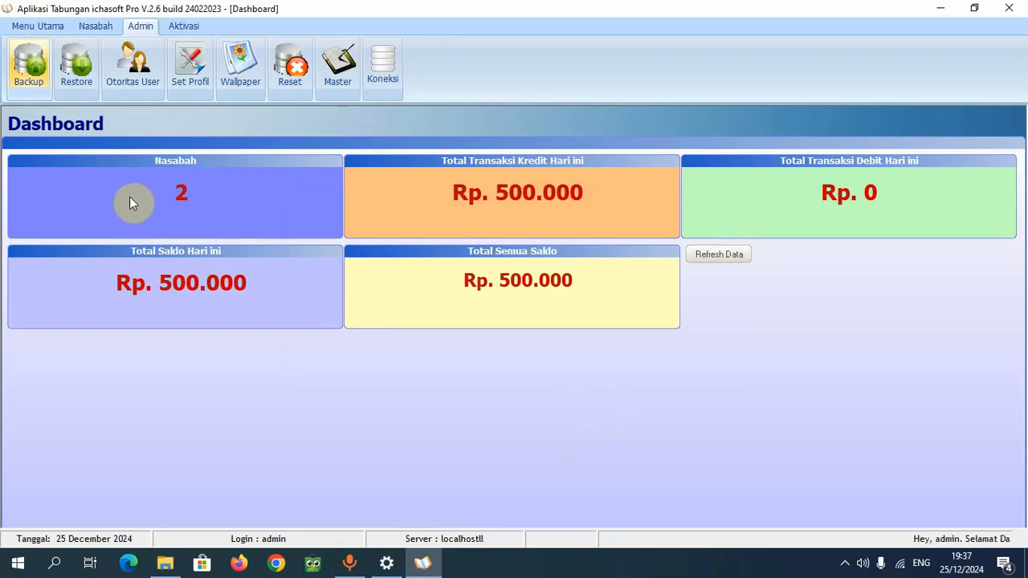
click(36, 31)
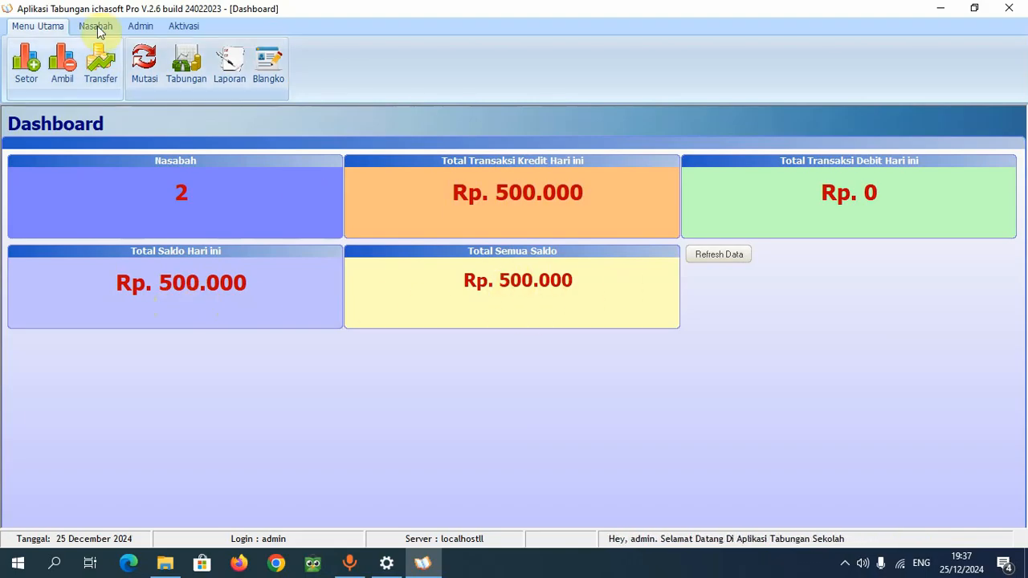
- Reset the application to delete all records and refresh the dashboard data
click(142, 28)
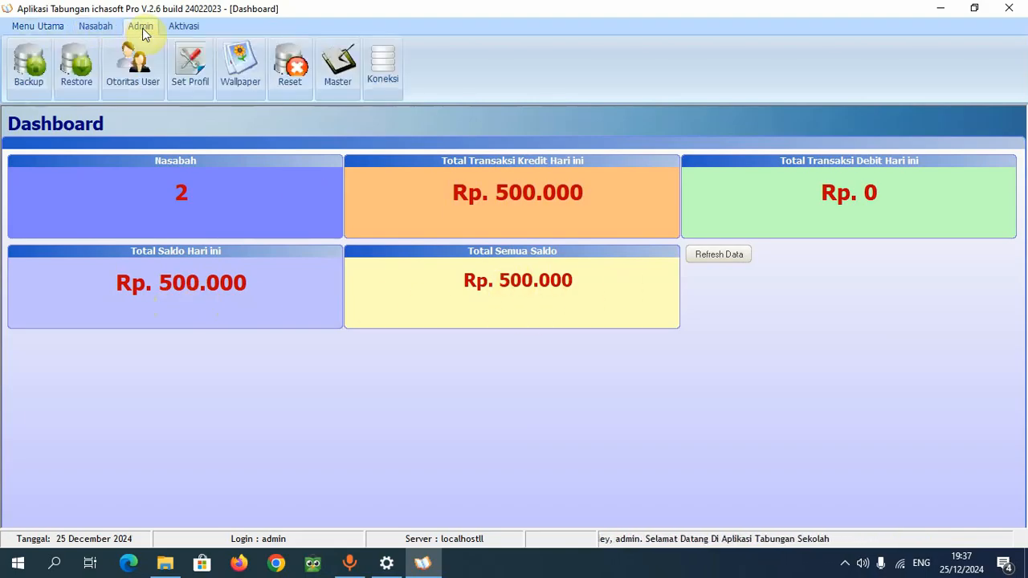
click(290, 67)
click(561, 329)
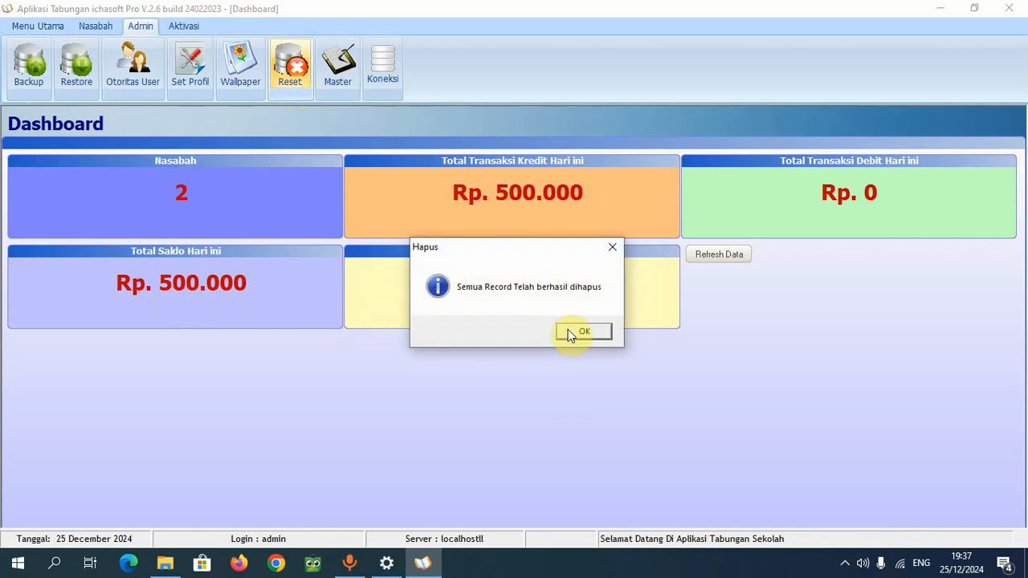
click(578, 337)
click(731, 254)
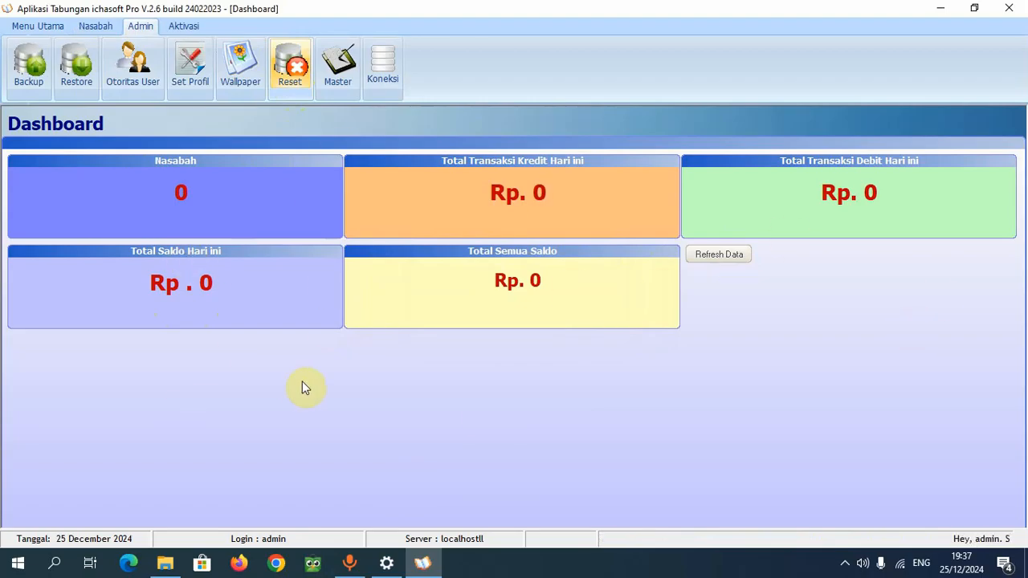
- Choose the "Backup - 2024.12.25datatabungan" folder in D:\burn as the source for a database restore
click(84, 85)
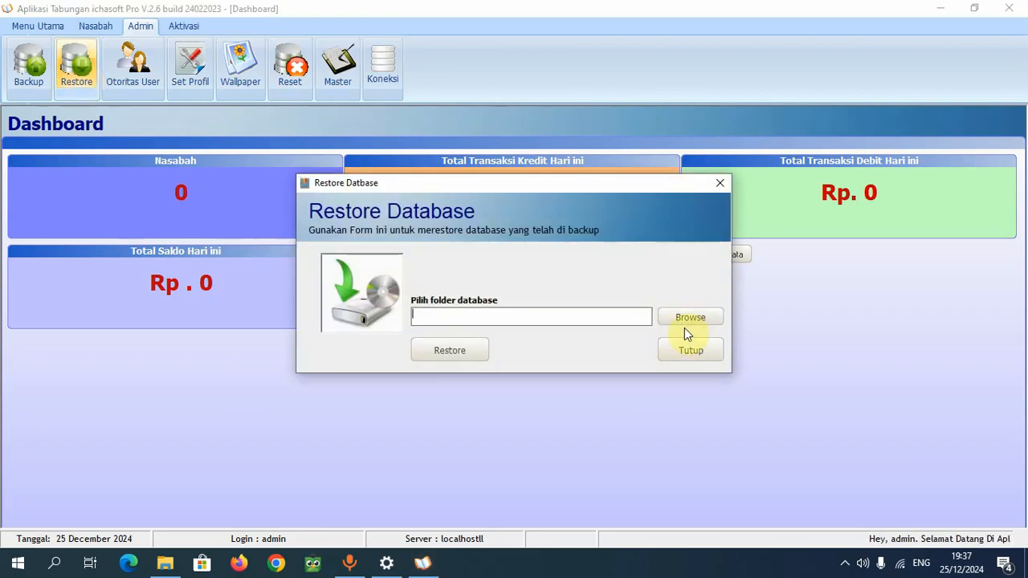
click(687, 321)
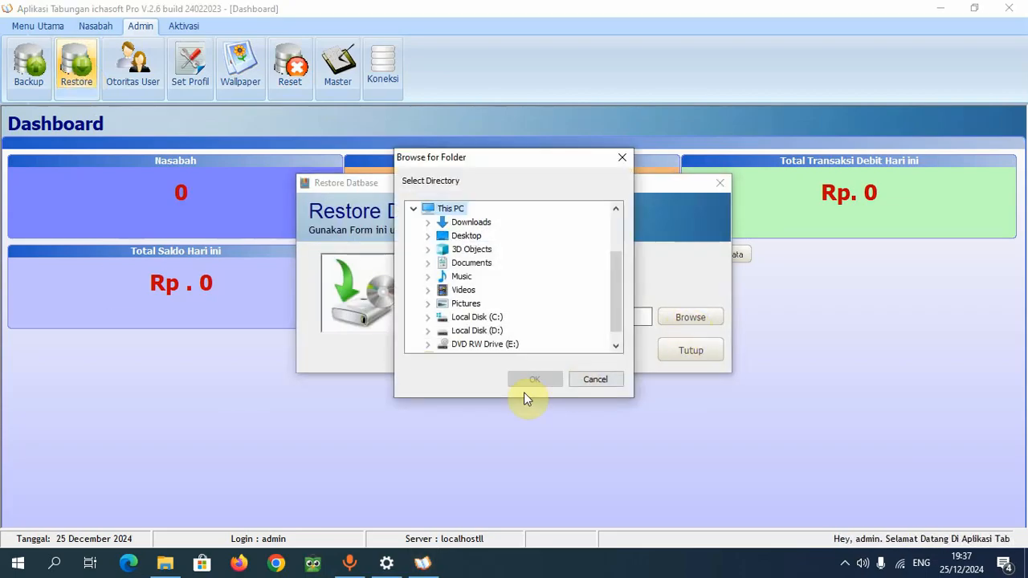
click(428, 331)
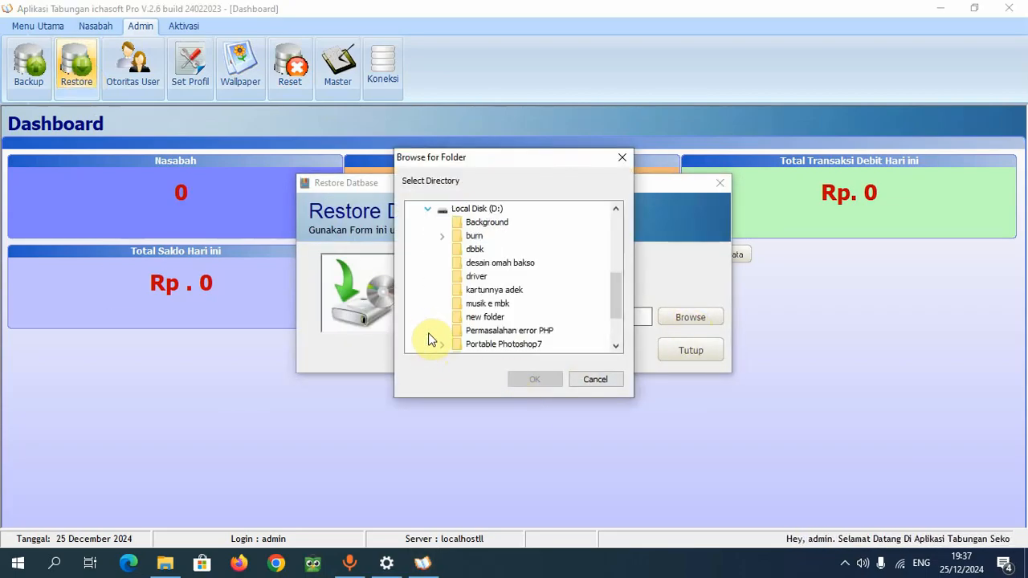
click(443, 236)
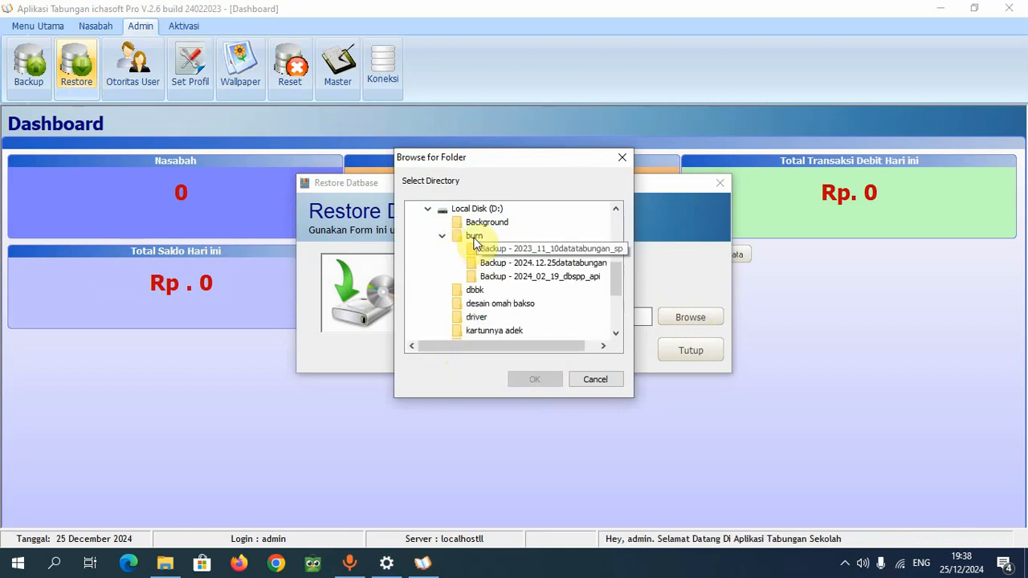
drag(473, 346, 517, 345)
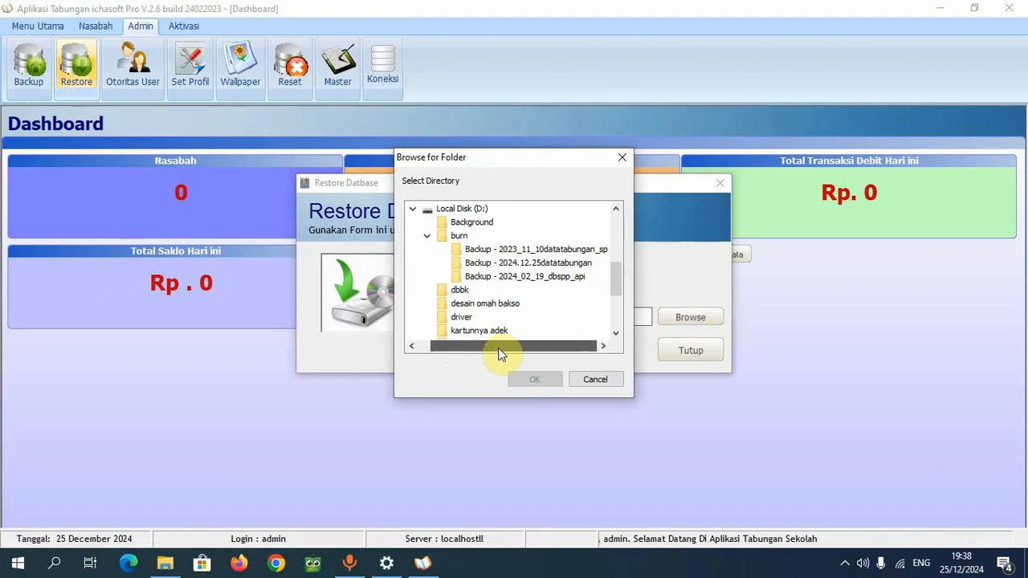
click(565, 265)
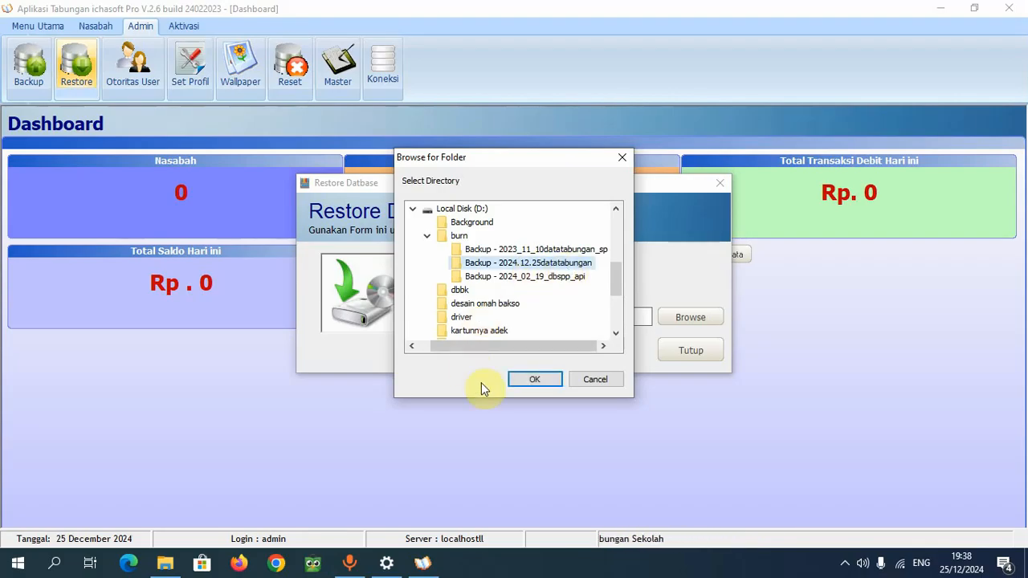
click(535, 380)
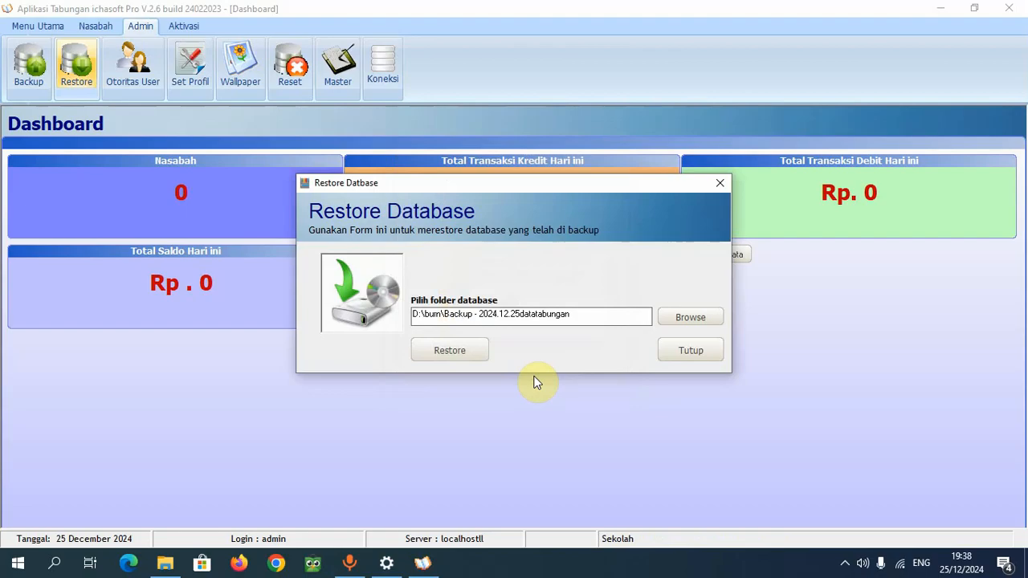
- Restore the database from the chosen backup folder, close the Restore Database form and refresh the dashboard data
click(456, 351)
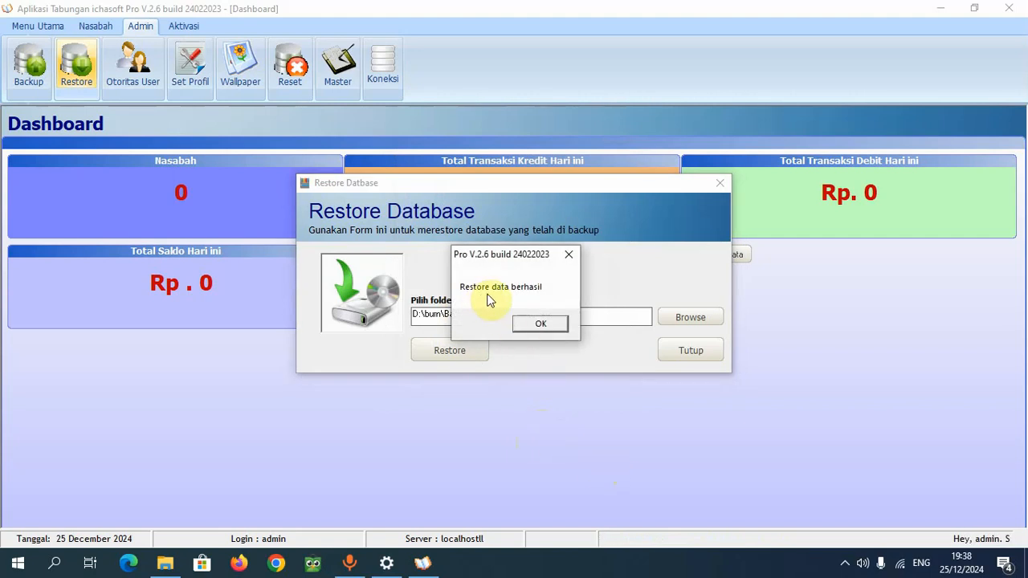
click(545, 326)
click(690, 355)
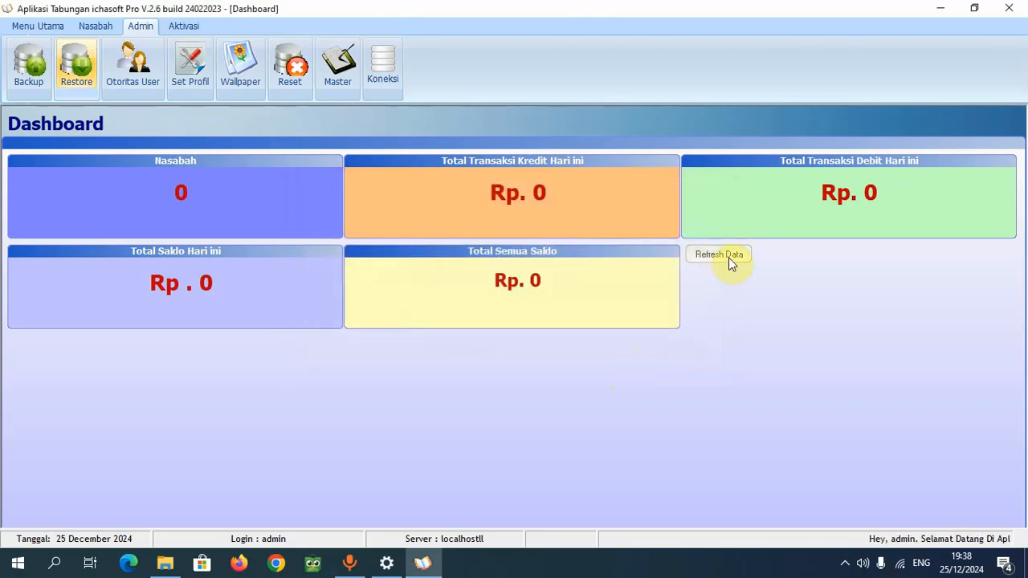
click(731, 265)
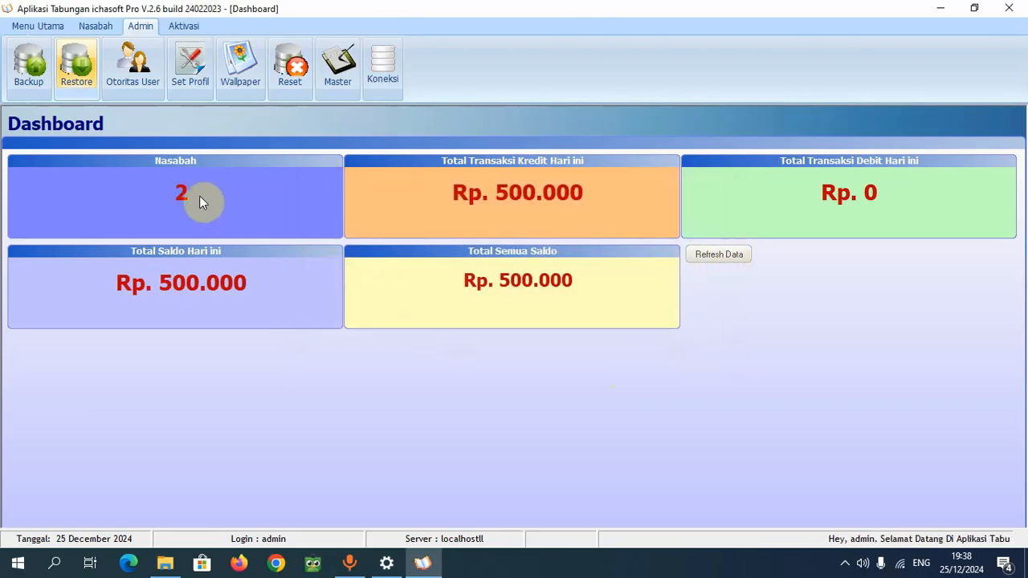